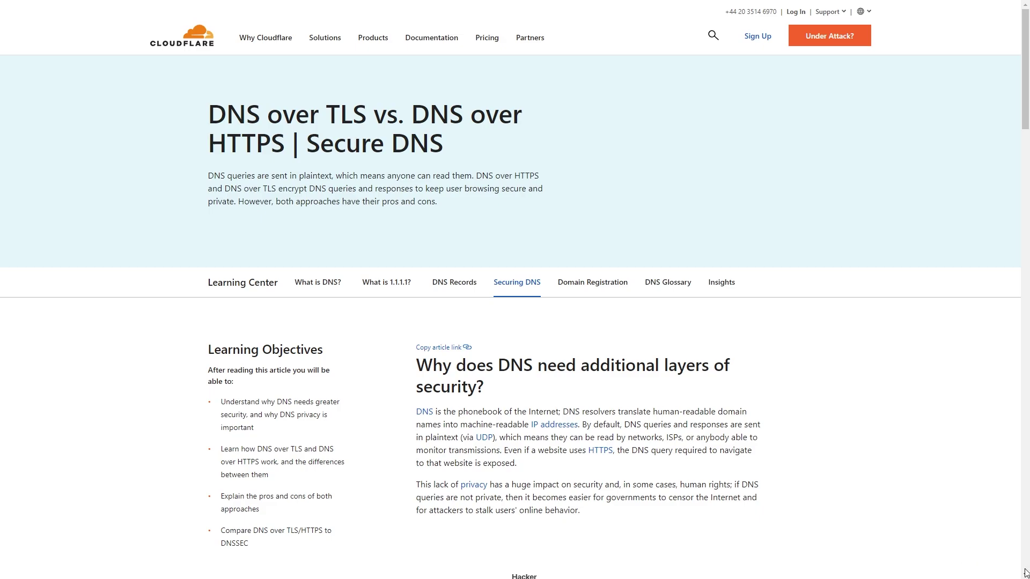
Step: Scroll the Cloudflare article down to the DoT vs DoH sections
{"action": "scroll", "coordinate": [1026, 573], "scroll_direction": "down", "scroll_amount": 2}
{"action": "scroll", "coordinate": [1026, 574], "scroll_direction": "down", "scroll_amount": 2}
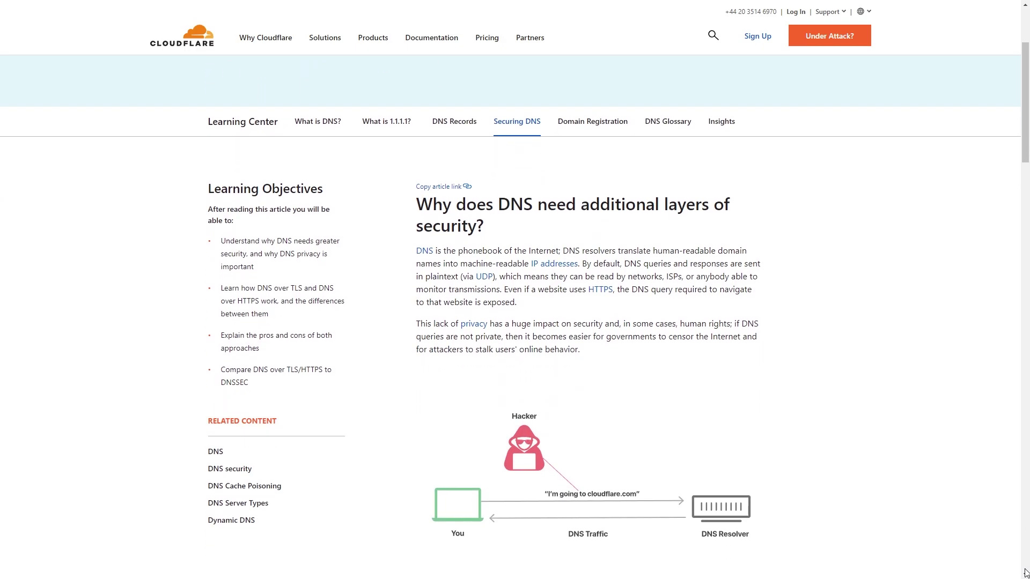
{"action": "scroll", "coordinate": [1026, 573], "scroll_direction": "down", "scroll_amount": 2}
{"action": "scroll", "coordinate": [1025, 573], "scroll_direction": "down", "scroll_amount": 1}
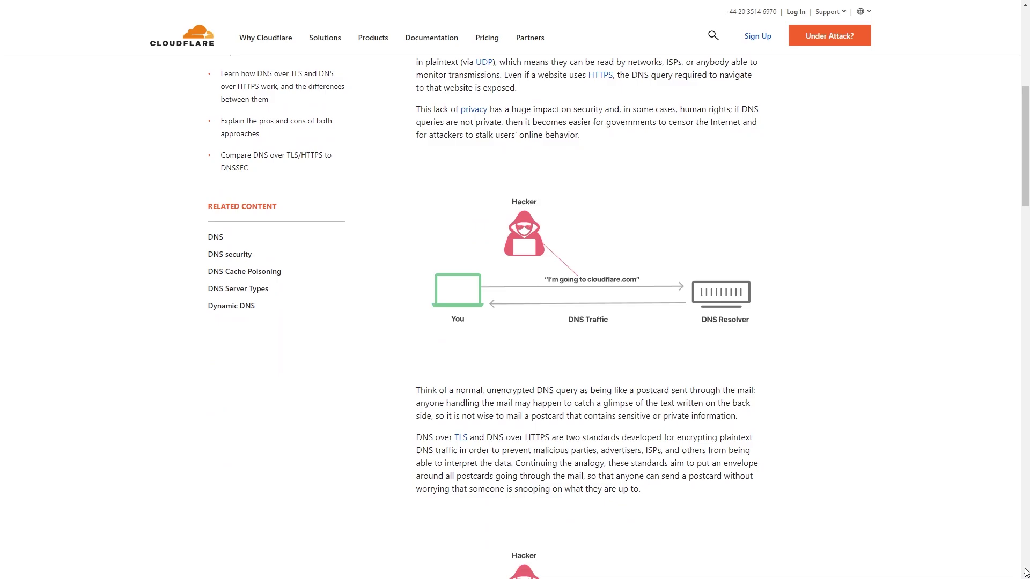
{"action": "scroll", "coordinate": [1026, 573], "scroll_direction": "down", "scroll_amount": 2}
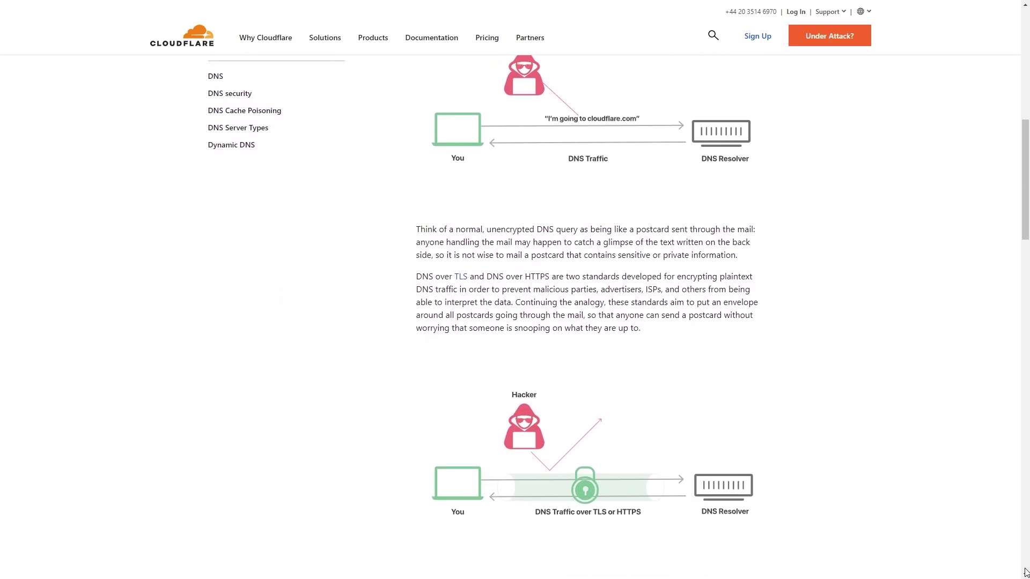
{"action": "scroll", "coordinate": [1026, 573], "scroll_direction": "down", "scroll_amount": 2}
{"action": "scroll", "coordinate": [1026, 574], "scroll_direction": "down", "scroll_amount": 2}
{"action": "scroll", "coordinate": [1026, 573], "scroll_direction": "down", "scroll_amount": 2}
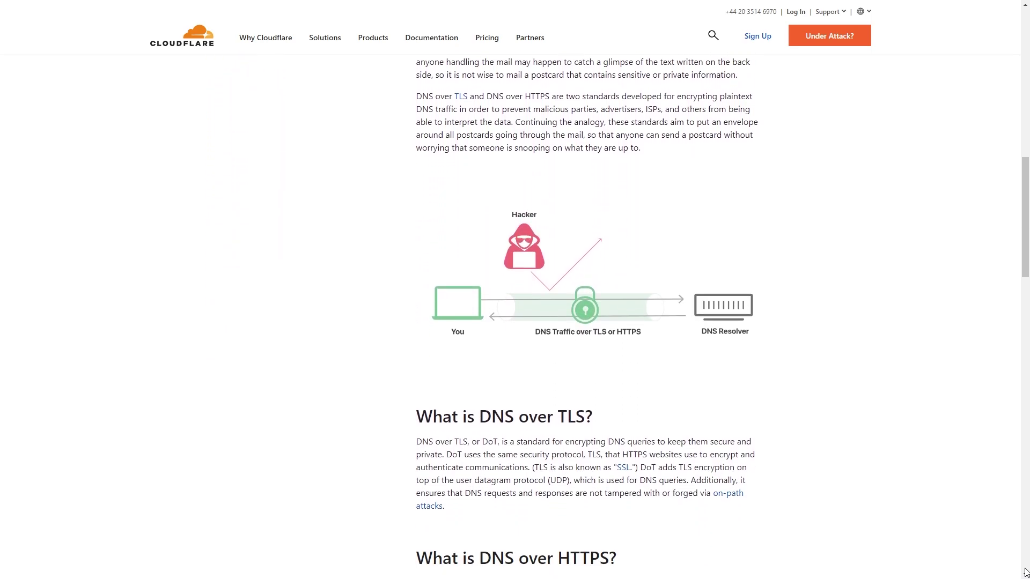
{"action": "scroll", "coordinate": [1026, 573], "scroll_direction": "down", "scroll_amount": 1}
{"action": "scroll", "coordinate": [1025, 573], "scroll_direction": "down", "scroll_amount": 1}
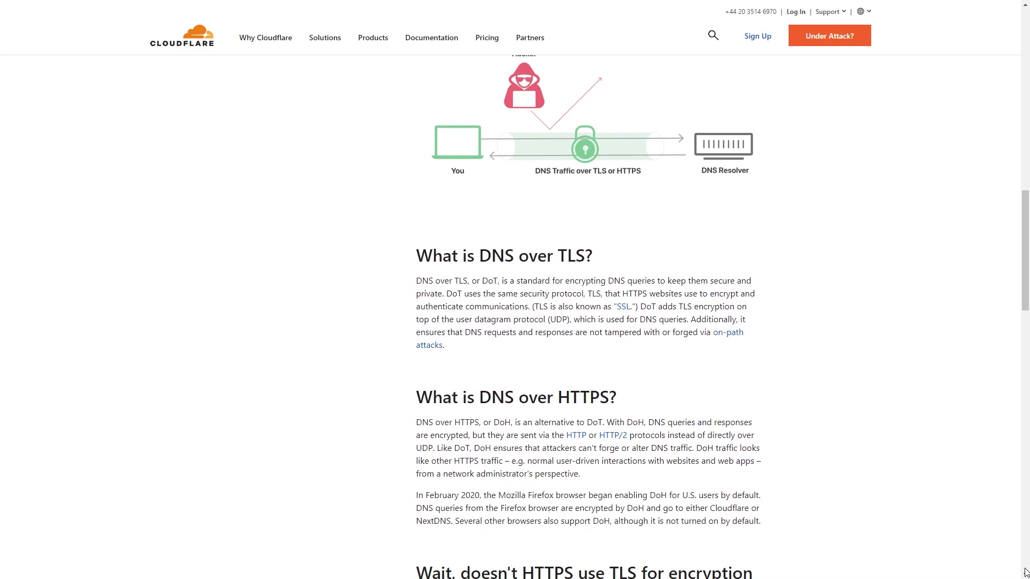
{"action": "scroll", "coordinate": [1026, 572], "scroll_direction": "down", "scroll_amount": 2}
{"action": "scroll", "coordinate": [1027, 573], "scroll_direction": "down", "scroll_amount": 1}
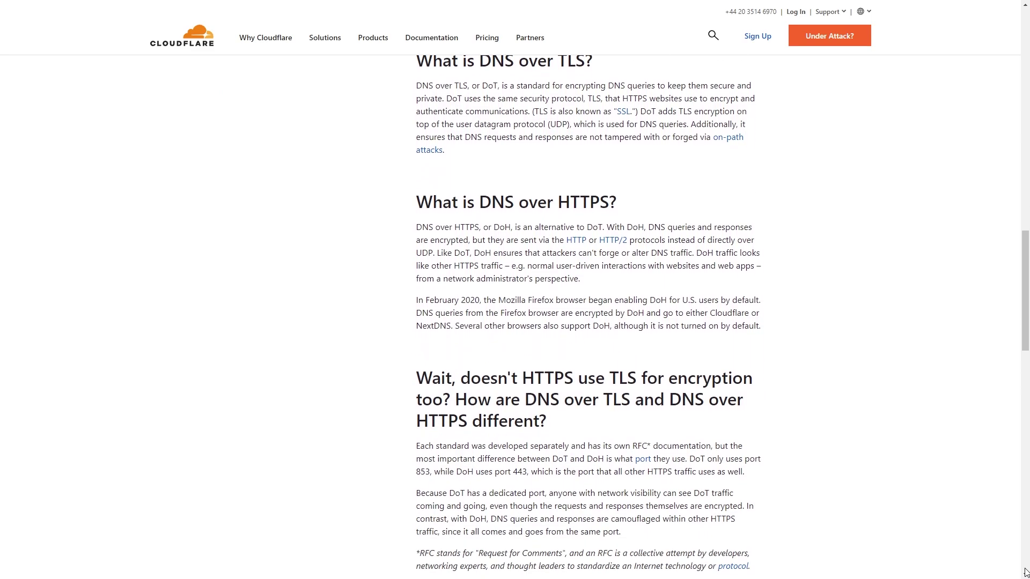
{"action": "scroll", "coordinate": [1026, 572], "scroll_direction": "down", "scroll_amount": 1}
{"action": "scroll", "coordinate": [1025, 573], "scroll_direction": "down", "scroll_amount": 1}
{"action": "scroll", "coordinate": [1026, 573], "scroll_direction": "down", "scroll_amount": 2}
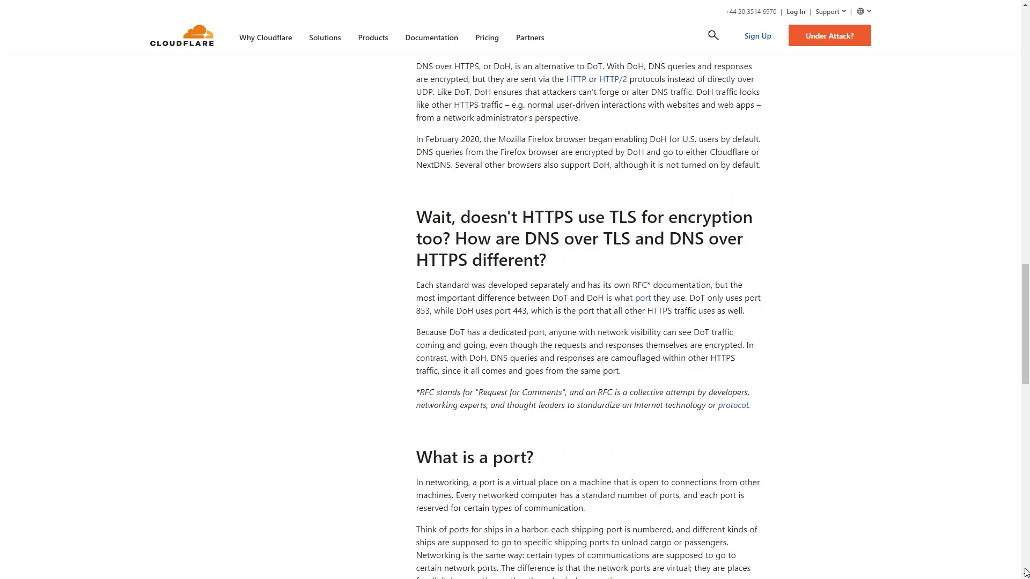
{"action": "scroll", "coordinate": [1025, 573], "scroll_direction": "down", "scroll_amount": 1}
{"action": "scroll", "coordinate": [1026, 573], "scroll_direction": "down", "scroll_amount": 1}
{"action": "scroll", "coordinate": [1026, 573], "scroll_direction": "down", "scroll_amount": 1}
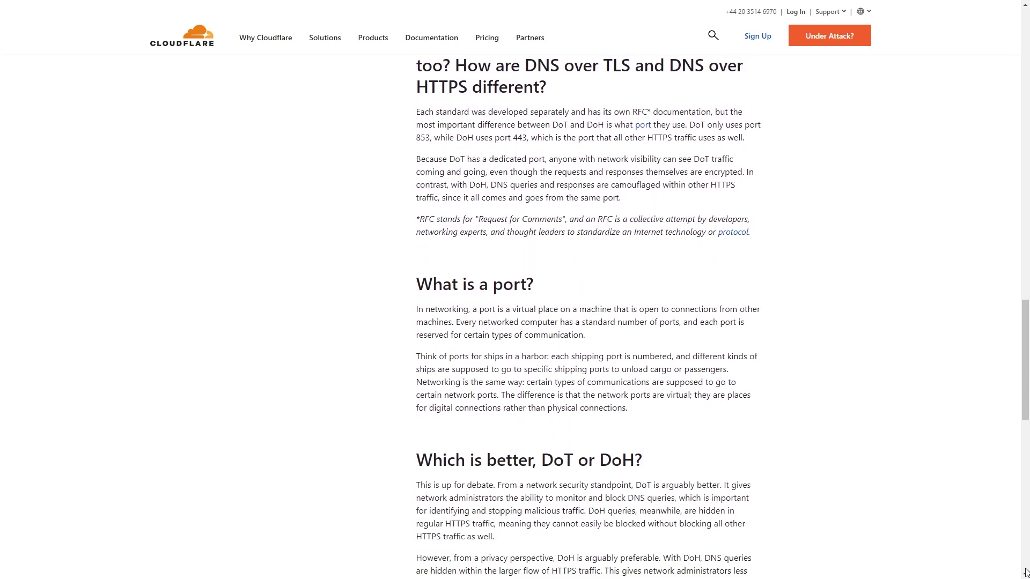
{"action": "scroll", "coordinate": [1026, 573], "scroll_direction": "down", "scroll_amount": 1}
{"action": "scroll", "coordinate": [1025, 573], "scroll_direction": "down", "scroll_amount": 1}
{"action": "scroll", "coordinate": [1027, 573], "scroll_direction": "down", "scroll_amount": 1}
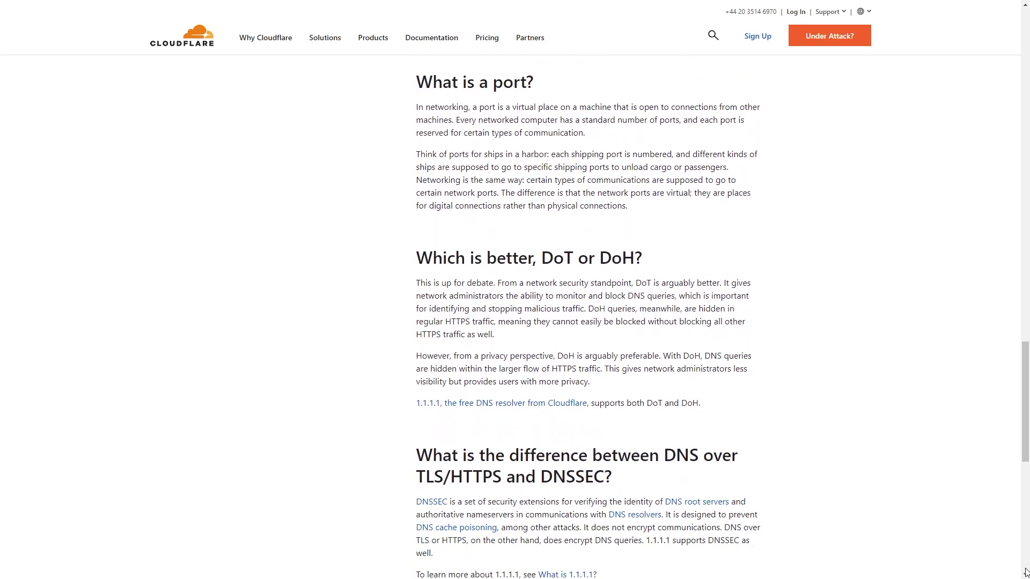
{"action": "scroll", "coordinate": [1027, 573], "scroll_direction": "down", "scroll_amount": 1}
{"action": "scroll", "coordinate": [1026, 573], "scroll_direction": "down", "scroll_amount": 1}
{"action": "scroll", "coordinate": [1026, 573], "scroll_direction": "down", "scroll_amount": 1}
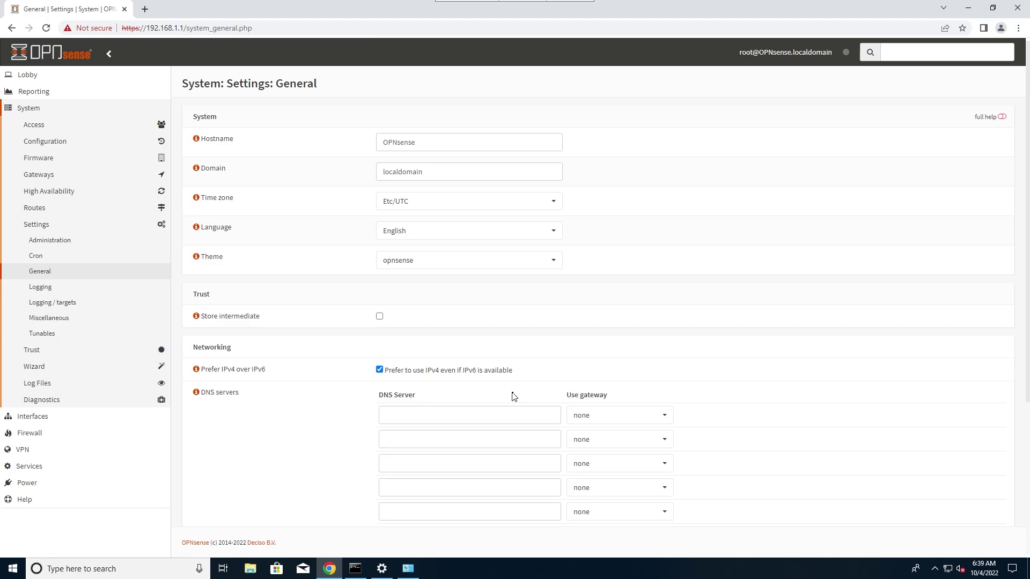
{"action": "scroll", "coordinate": [513, 395], "scroll_direction": "down", "scroll_amount": 2}
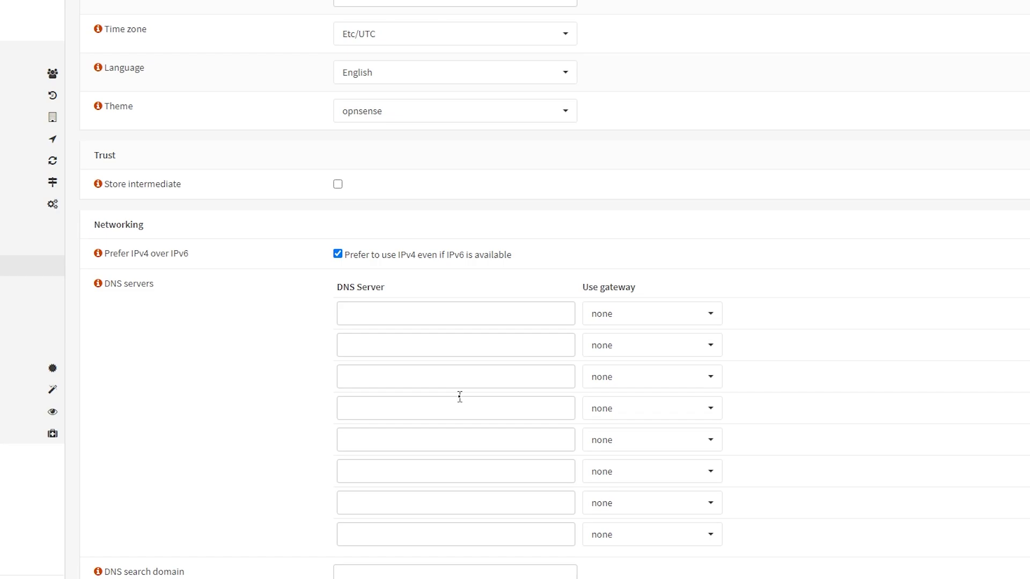
{"action": "scroll", "coordinate": [457, 397], "scroll_direction": "down", "scroll_amount": 3}
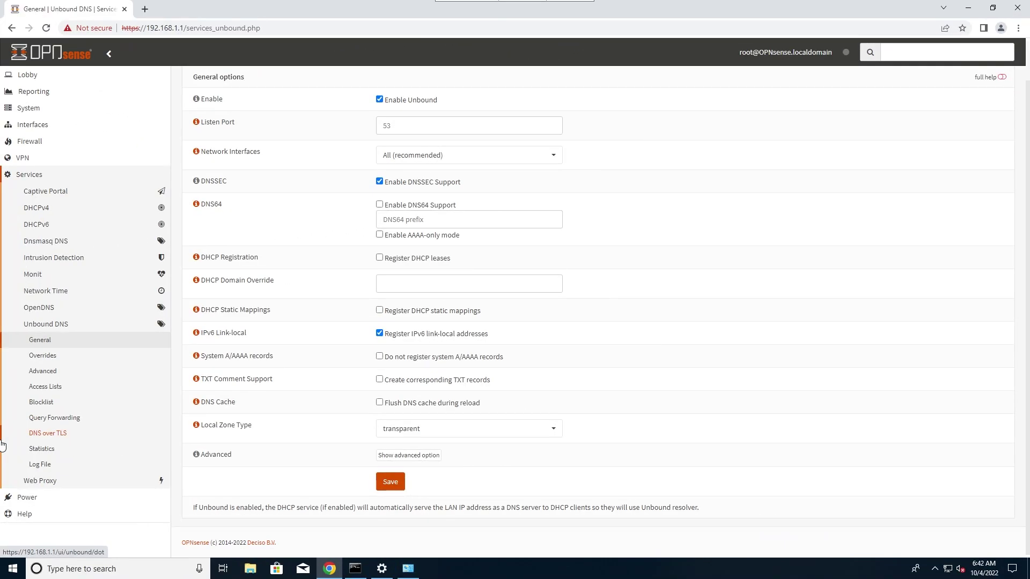
Step: Review the DNS over TLS entries 8.8.8.8 and 8.8.4.4 on port 853 with hostname dns.google
{"action": "left_click", "coordinate": [48, 436]}
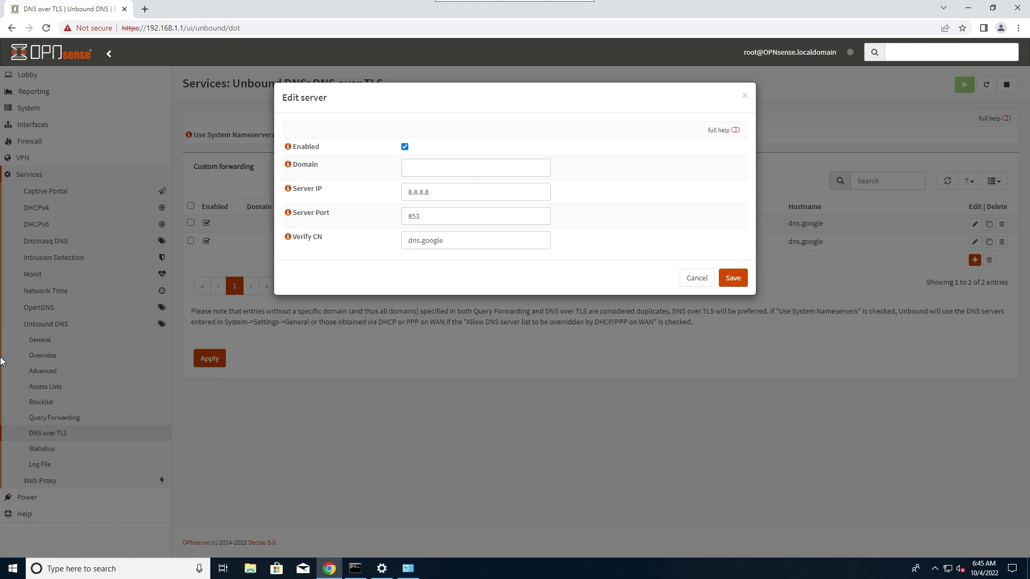
{"action": "left_click", "coordinate": [2, 360]}
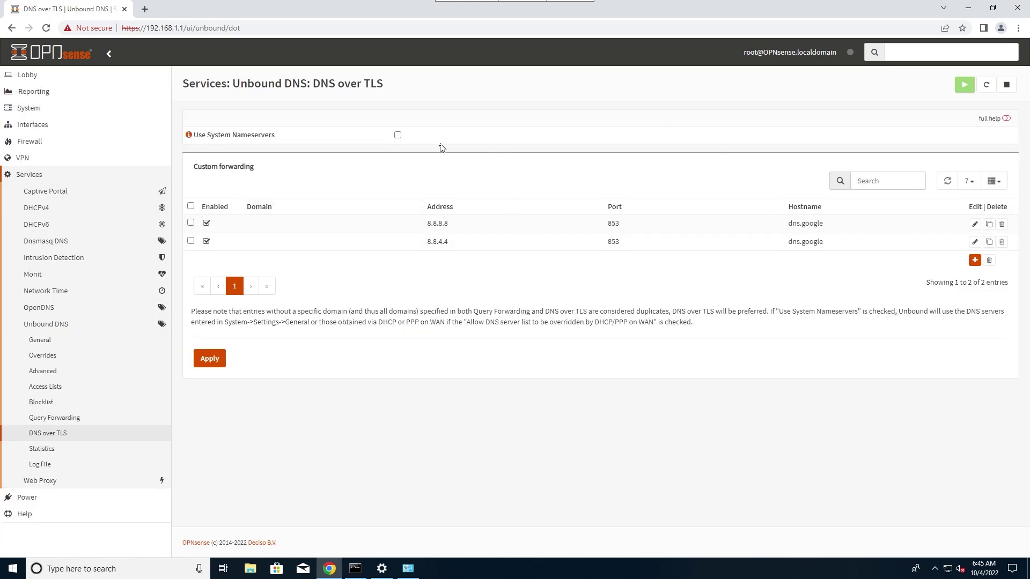
Step: Apply the DNS over TLS changes and highlight 192.168.1.1 as the client's DNS server and gateway
{"action": "left_click", "coordinate": [218, 356]}
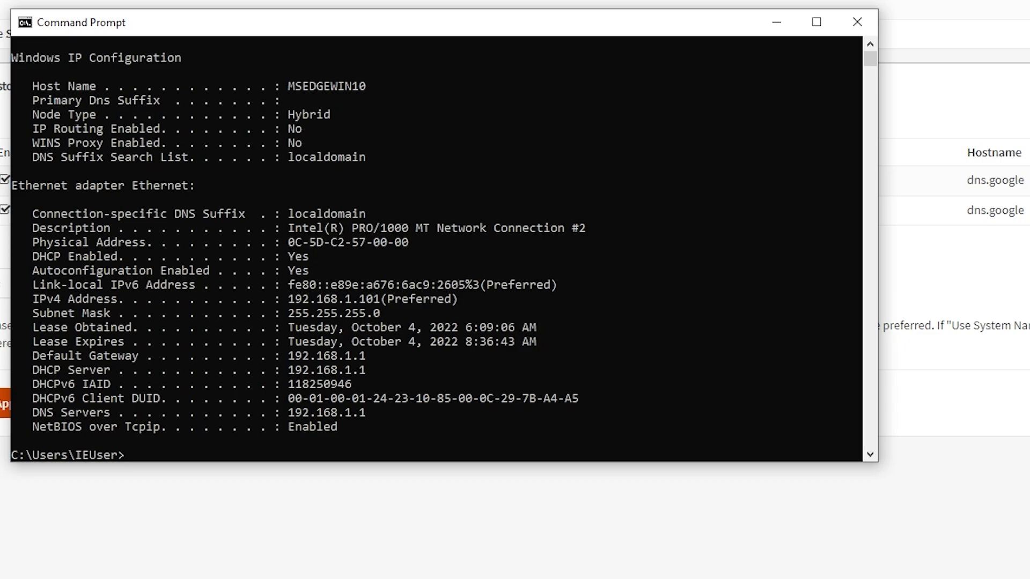
{"action": "left_click_drag", "start_coordinate": [372, 412], "coordinate": [290, 416]}
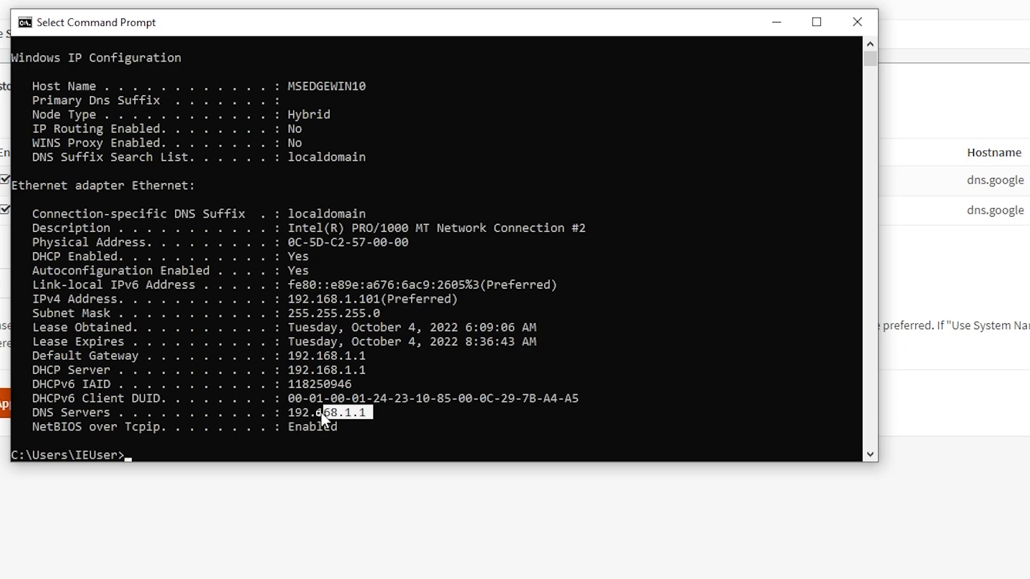
{"action": "left_click_drag", "start_coordinate": [433, 329], "coordinate": [378, 331]}
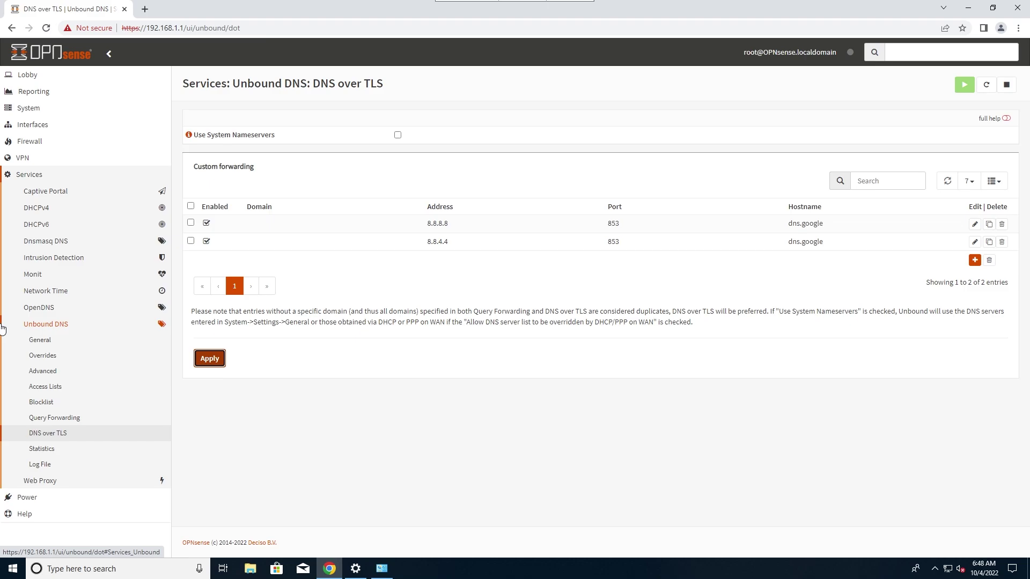
Step: Scroll through the Unbound DNS advanced settings to check its logging options
{"action": "left_click", "coordinate": [43, 371]}
{"action": "scroll", "coordinate": [382, 375], "scroll_direction": "down", "scroll_amount": 2}
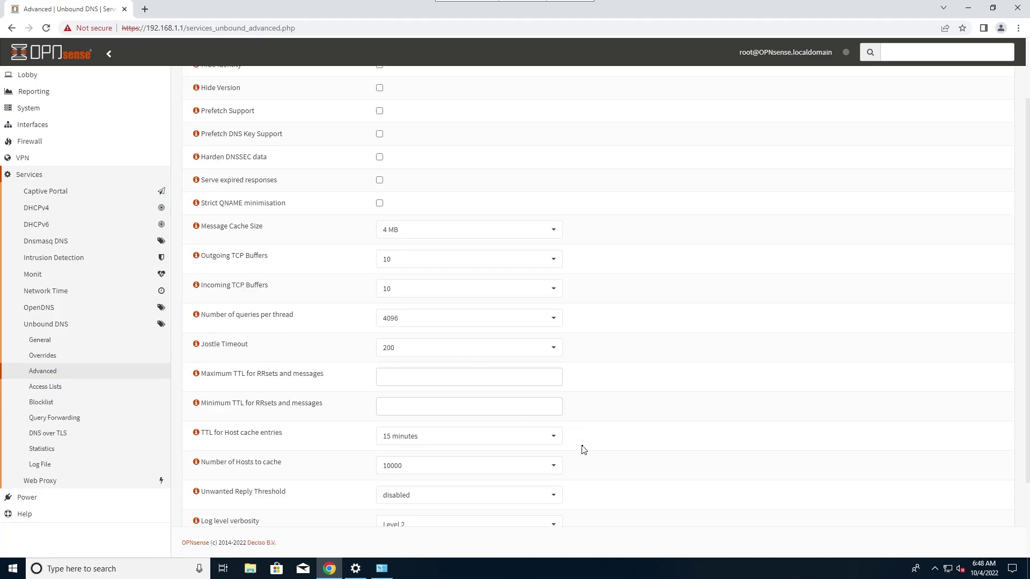
{"action": "scroll", "coordinate": [520, 461], "scroll_direction": "down", "scroll_amount": 2}
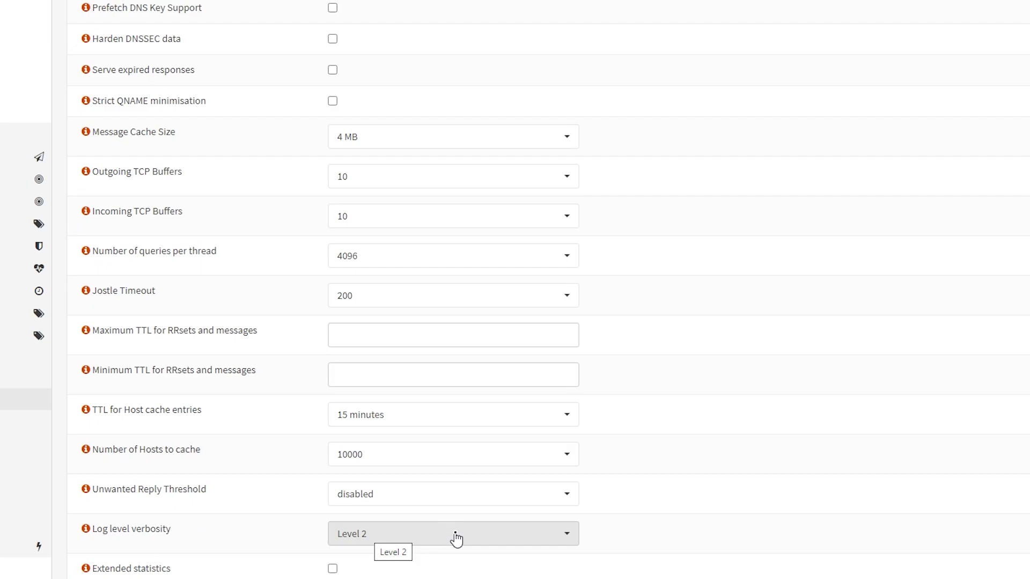
{"action": "scroll", "coordinate": [451, 534], "scroll_direction": "down", "scroll_amount": 1}
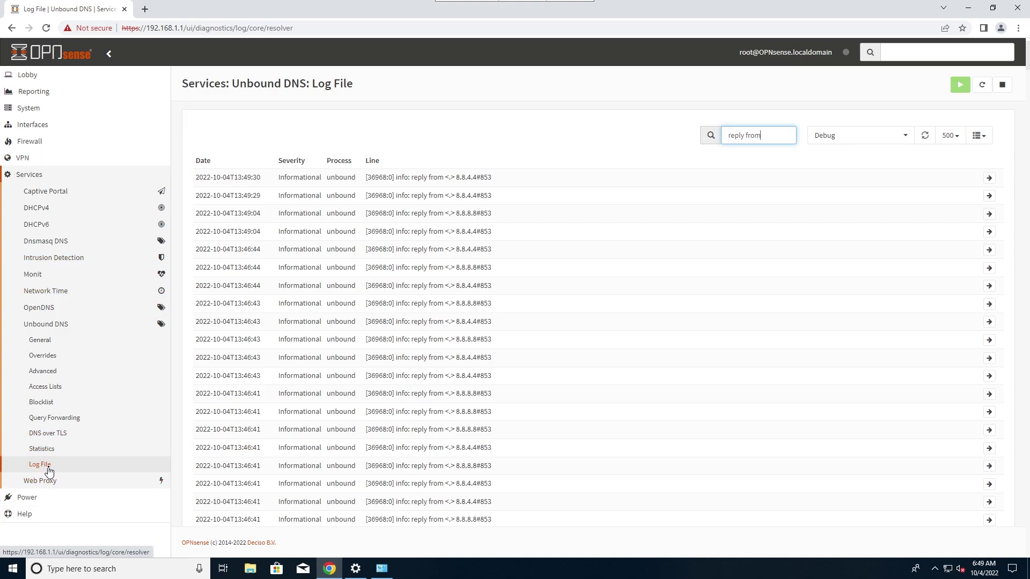
{"action": "left_click", "coordinate": [878, 137]}
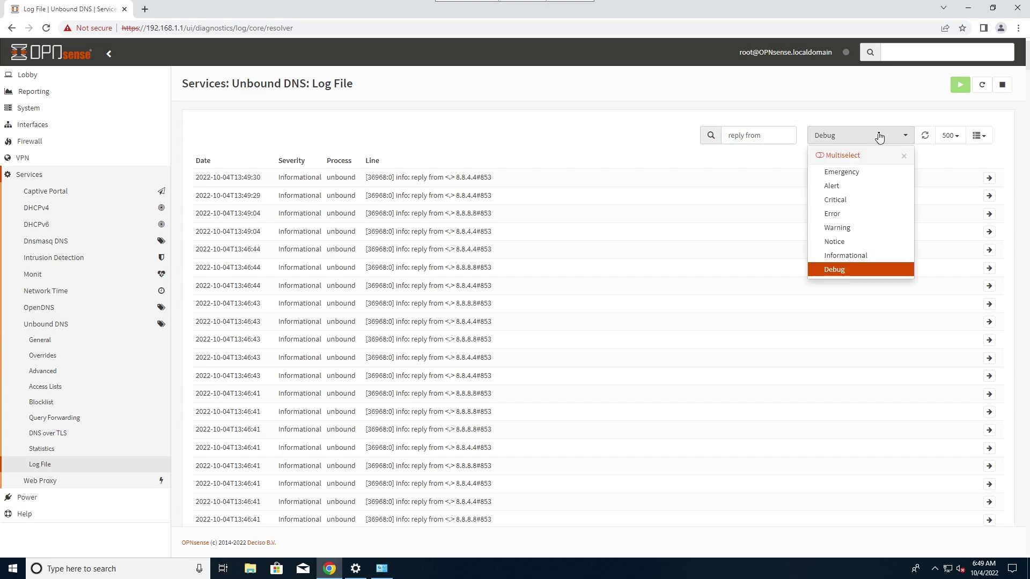
{"action": "left_click", "coordinate": [879, 136]}
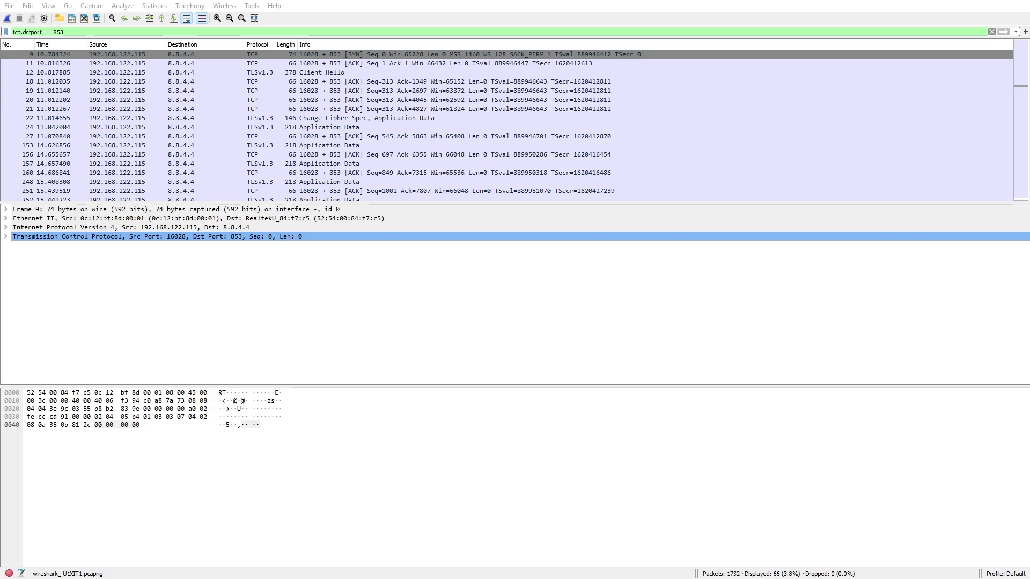
Step: With filter tcp.dstport == 853, expand packet 24's TLSv1.3 record to its encrypted application data
{"action": "left_click_drag", "start_coordinate": [74, 33], "coordinate": [19, 35]}
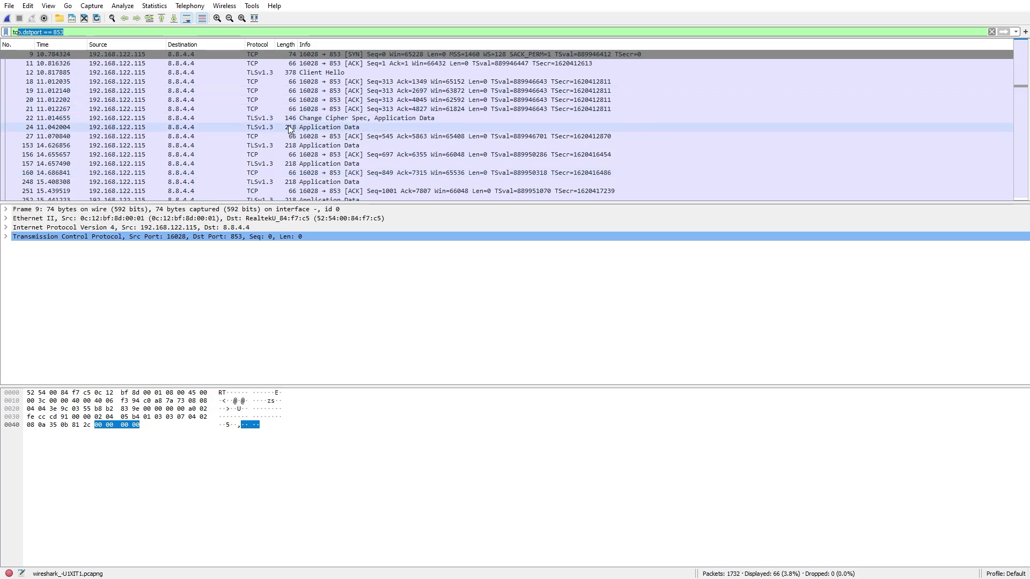
{"action": "left_click", "coordinate": [266, 127]}
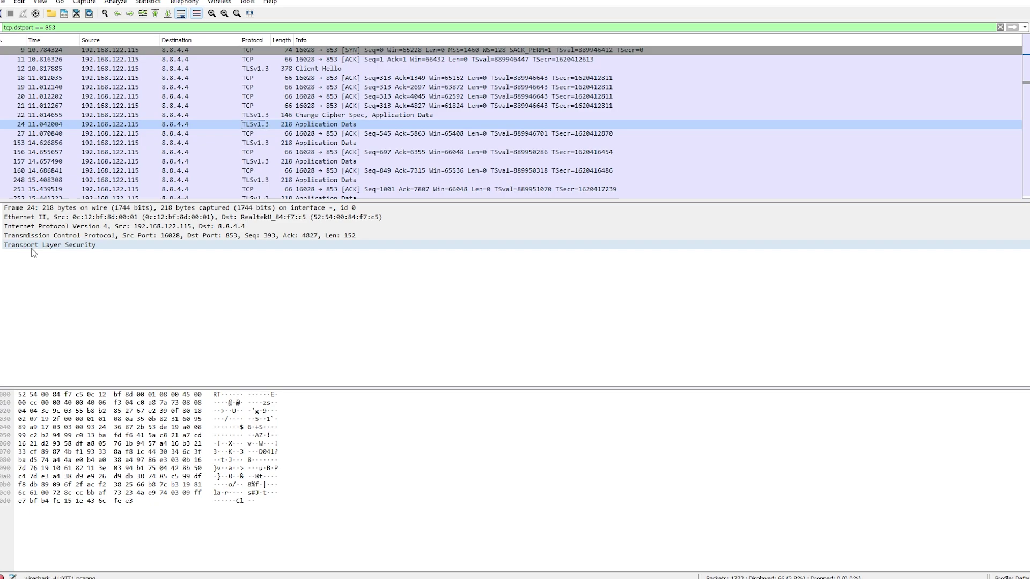
{"action": "left_click", "coordinate": [1, 247]}
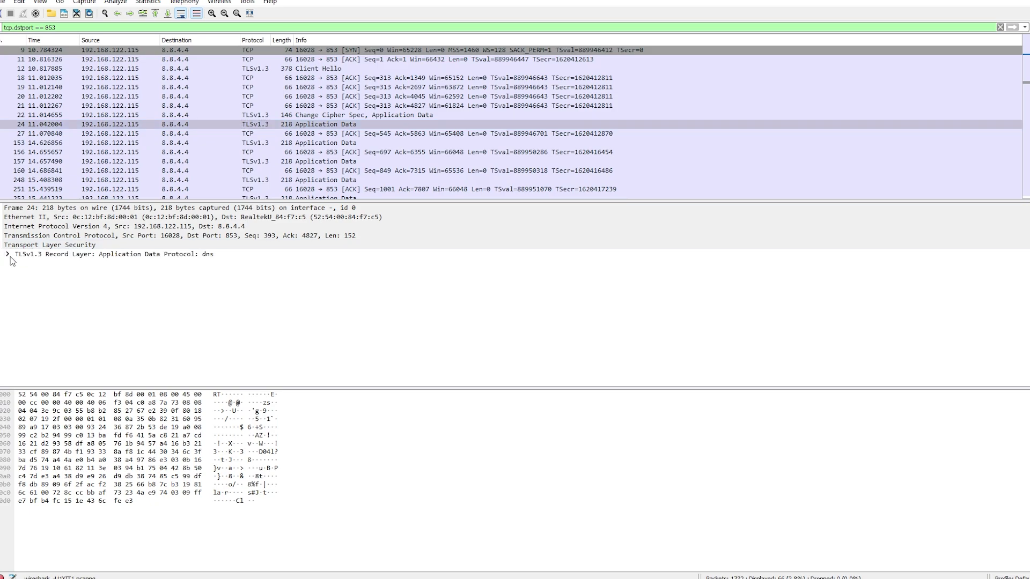
{"action": "left_click", "coordinate": [8, 254]}
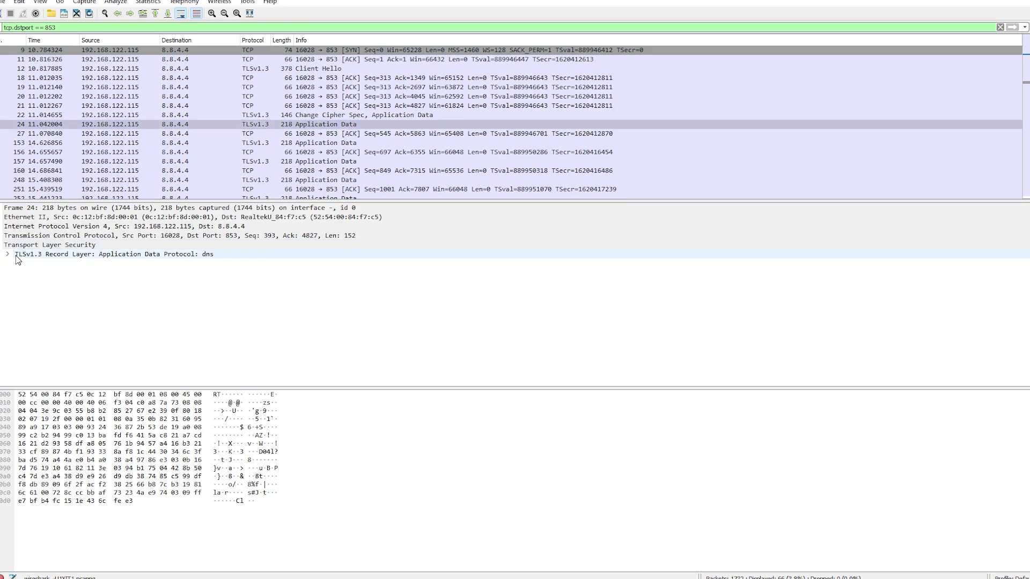
{"action": "left_click", "coordinate": [8, 254]}
{"action": "left_click", "coordinate": [8, 256]}
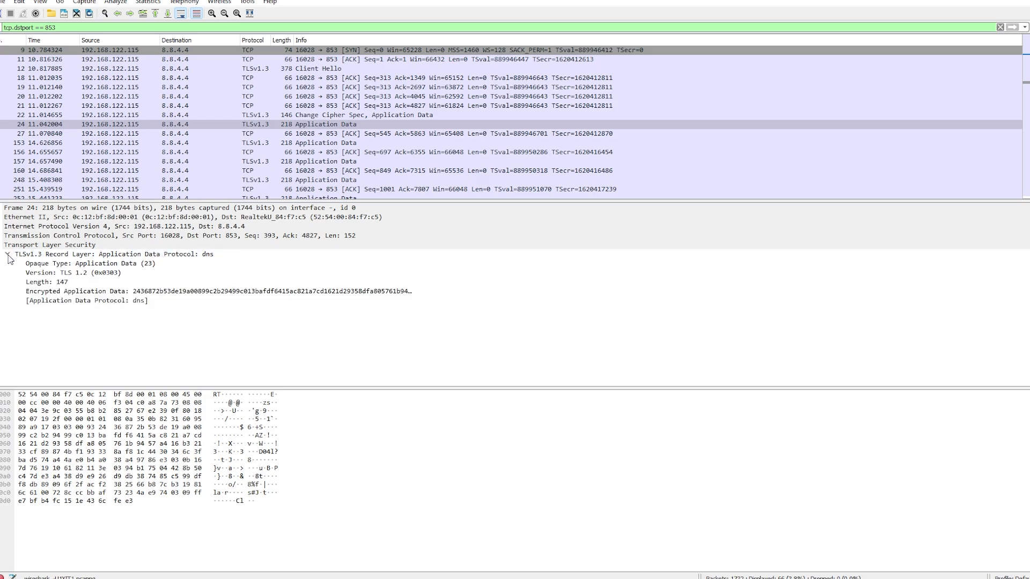
{"action": "left_click", "coordinate": [93, 296]}
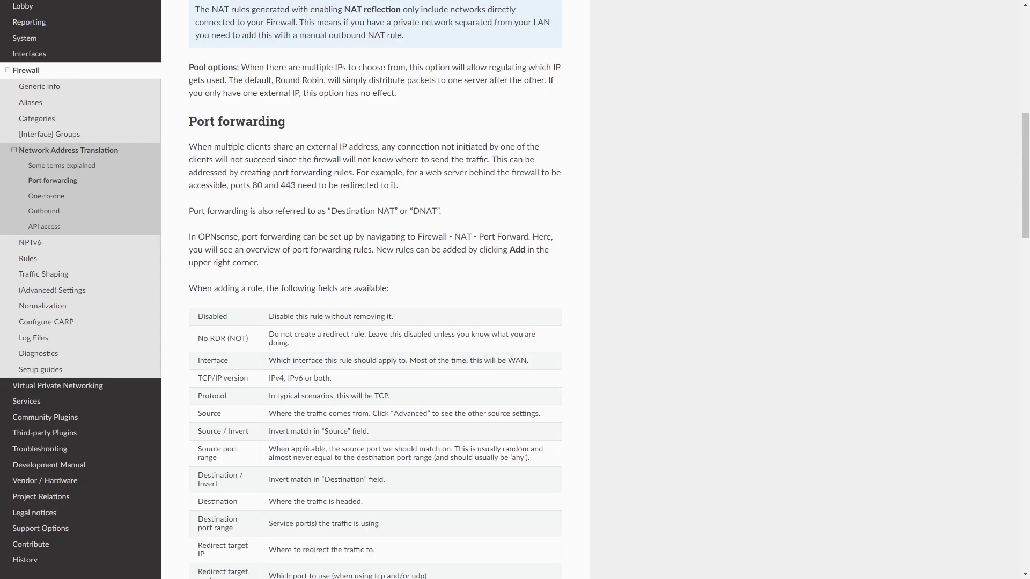
Step: Scroll the NAT documentation past One-to-one down to the Outbound NAT section
{"action": "scroll", "coordinate": [931, 529], "scroll_direction": "down", "scroll_amount": 1}
{"action": "scroll", "coordinate": [931, 529], "scroll_direction": "down", "scroll_amount": 1}
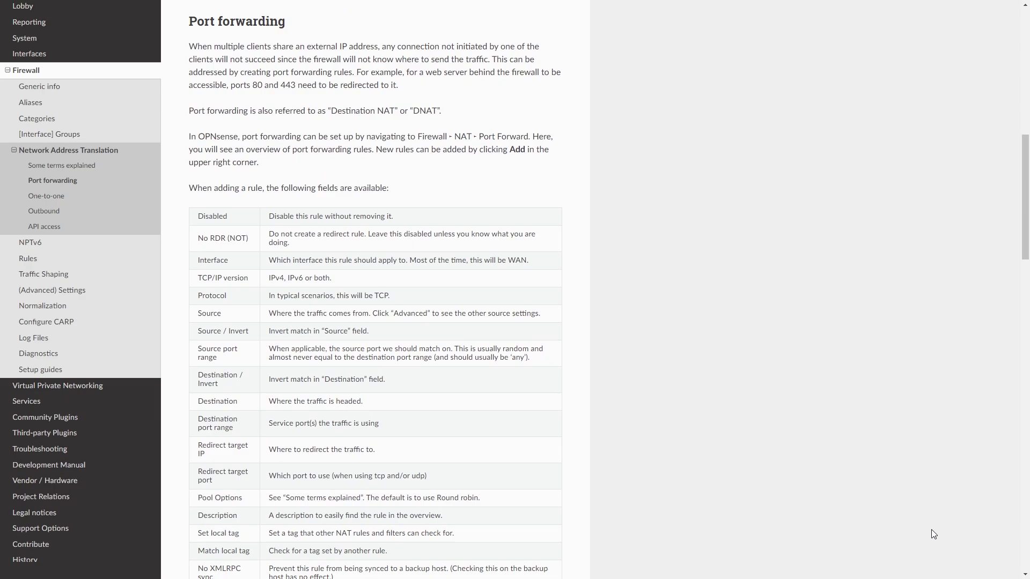
{"action": "scroll", "coordinate": [932, 529], "scroll_direction": "down", "scroll_amount": 1}
{"action": "scroll", "coordinate": [932, 530], "scroll_direction": "down", "scroll_amount": 1}
{"action": "scroll", "coordinate": [930, 530], "scroll_direction": "down", "scroll_amount": 1}
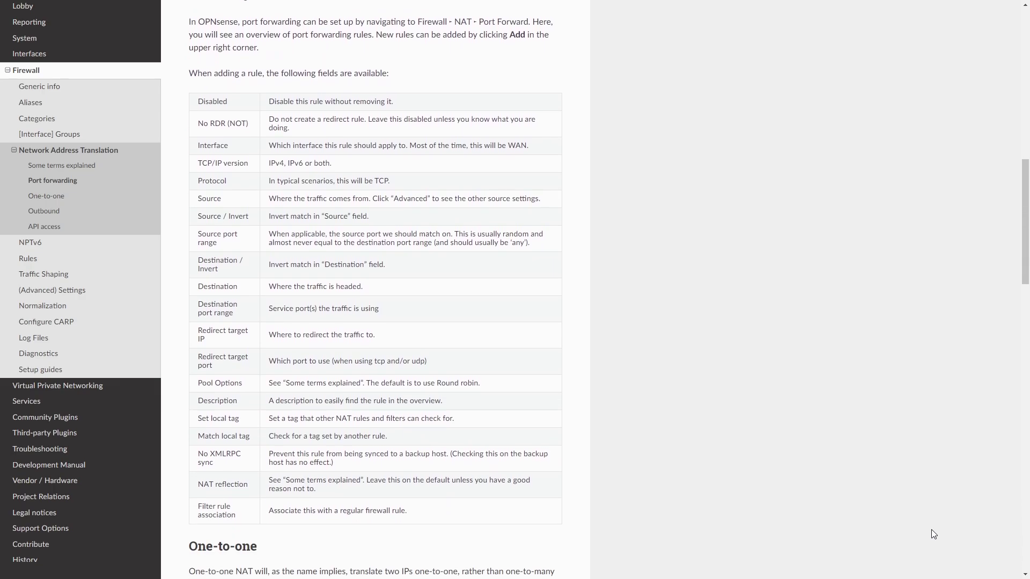
{"action": "scroll", "coordinate": [931, 530], "scroll_direction": "down", "scroll_amount": 1}
{"action": "scroll", "coordinate": [931, 530], "scroll_direction": "down", "scroll_amount": 1}
{"action": "scroll", "coordinate": [932, 529], "scroll_direction": "down", "scroll_amount": 1}
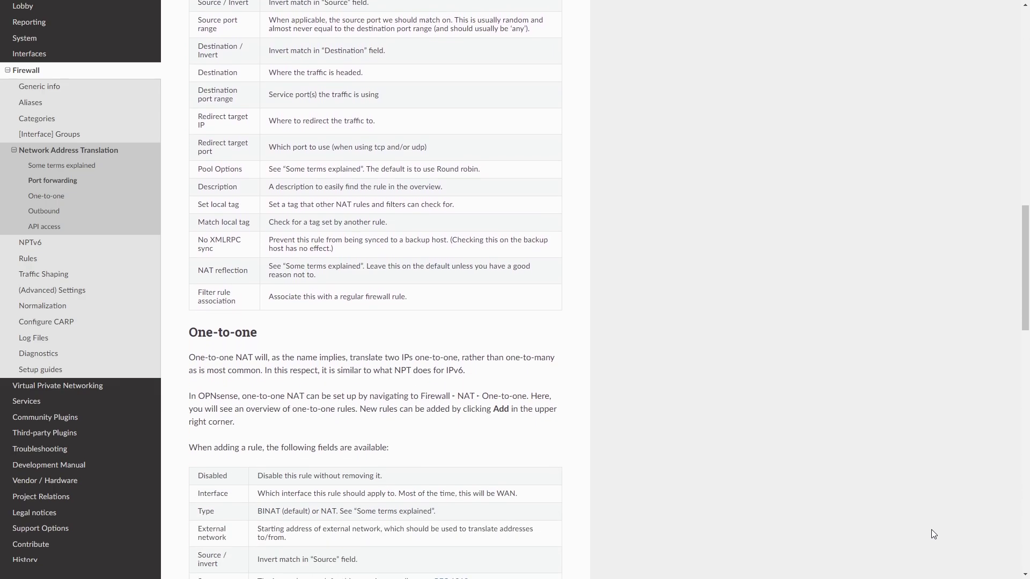
{"action": "scroll", "coordinate": [931, 529], "scroll_direction": "down", "scroll_amount": 2}
{"action": "scroll", "coordinate": [931, 529], "scroll_direction": "down", "scroll_amount": 1}
{"action": "scroll", "coordinate": [931, 529], "scroll_direction": "down", "scroll_amount": 1}
{"action": "scroll", "coordinate": [931, 530], "scroll_direction": "down", "scroll_amount": 1}
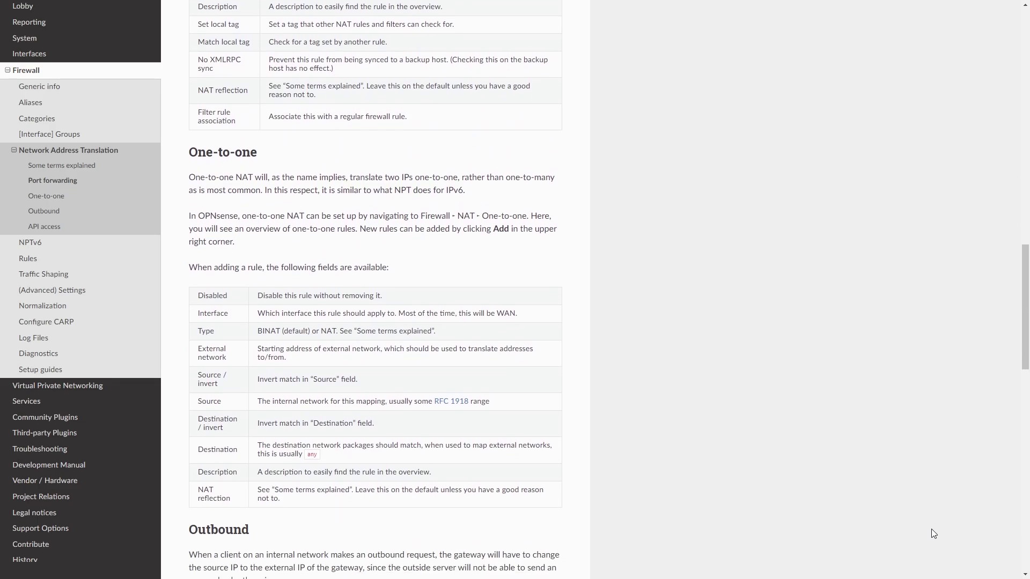
{"action": "scroll", "coordinate": [931, 528], "scroll_direction": "down", "scroll_amount": 1}
{"action": "scroll", "coordinate": [931, 528], "scroll_direction": "down", "scroll_amount": 1}
{"action": "scroll", "coordinate": [931, 529], "scroll_direction": "down", "scroll_amount": 1}
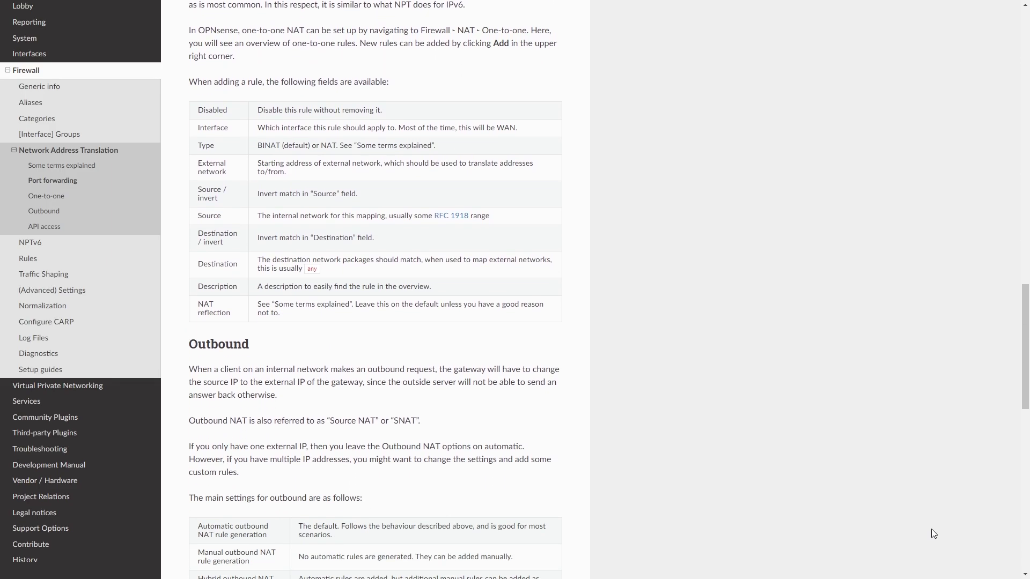
{"action": "scroll", "coordinate": [931, 529], "scroll_direction": "down", "scroll_amount": 1}
{"action": "scroll", "coordinate": [930, 529], "scroll_direction": "down", "scroll_amount": 1}
{"action": "scroll", "coordinate": [930, 529], "scroll_direction": "down", "scroll_amount": 1}
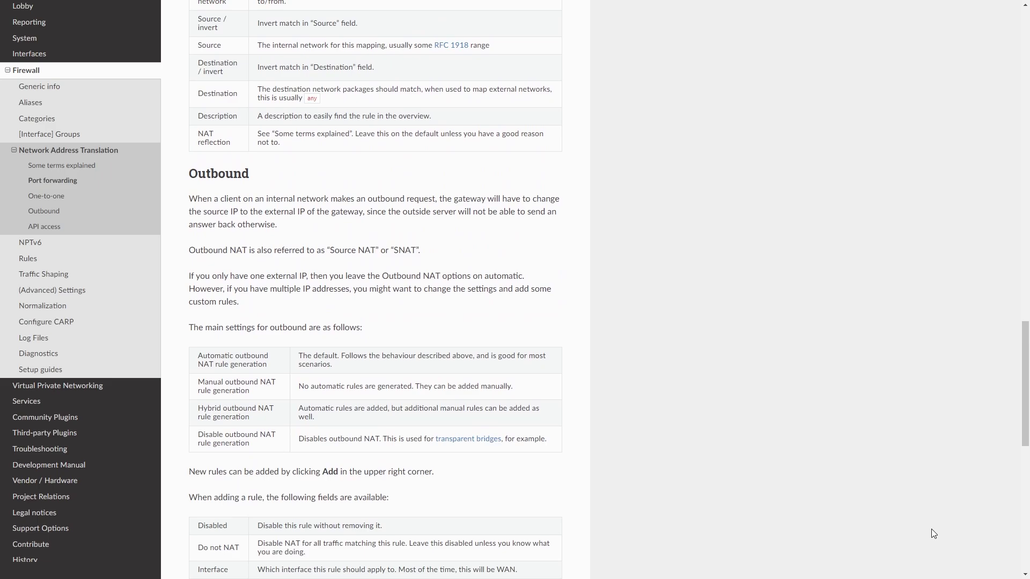
{"action": "scroll", "coordinate": [931, 529], "scroll_direction": "down", "scroll_amount": 1}
{"action": "scroll", "coordinate": [931, 529], "scroll_direction": "down", "scroll_amount": 1}
{"action": "scroll", "coordinate": [931, 529], "scroll_direction": "down", "scroll_amount": 1}
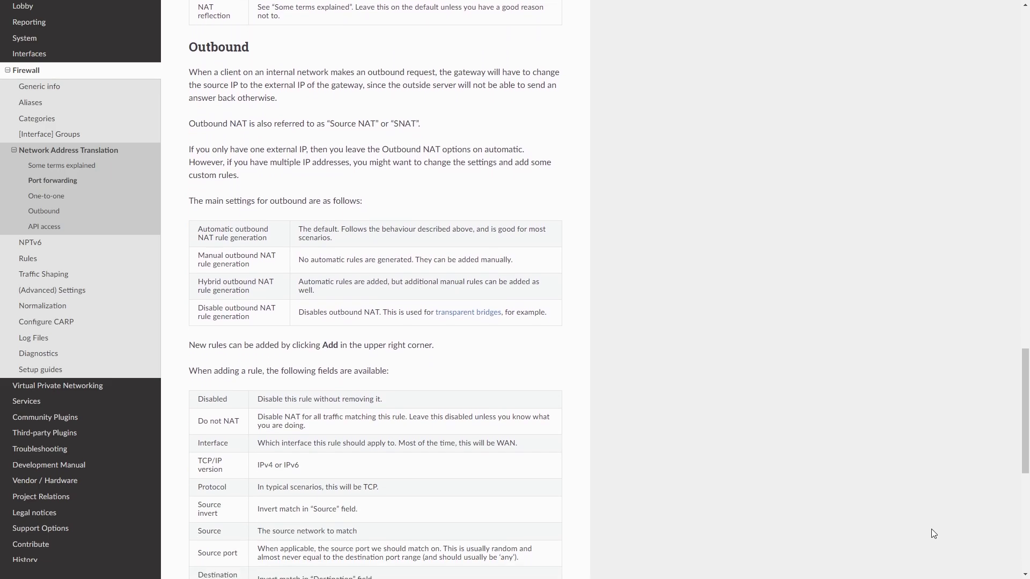
{"action": "scroll", "coordinate": [932, 529], "scroll_direction": "down", "scroll_amount": 1}
{"action": "scroll", "coordinate": [930, 529], "scroll_direction": "down", "scroll_amount": 1}
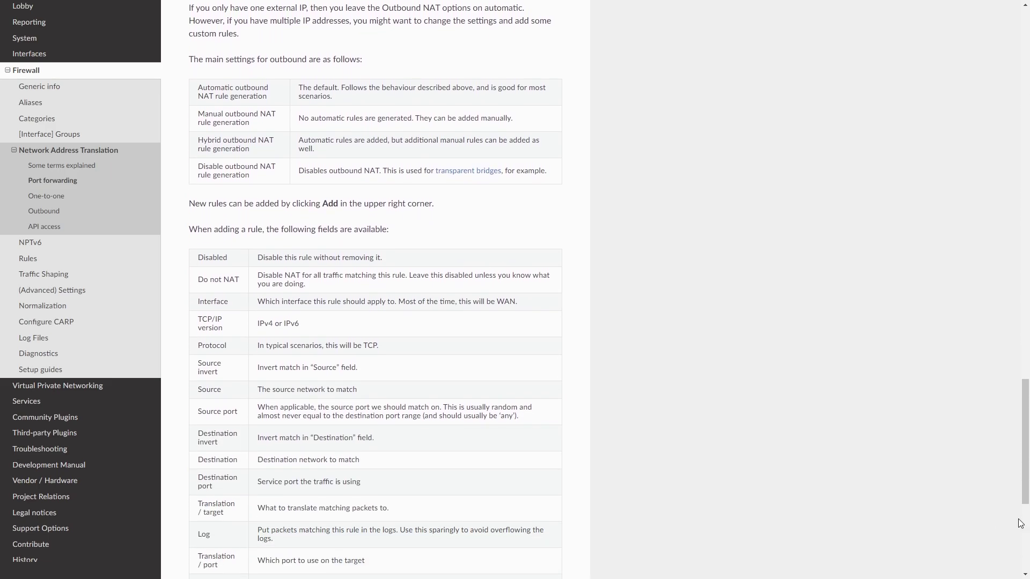